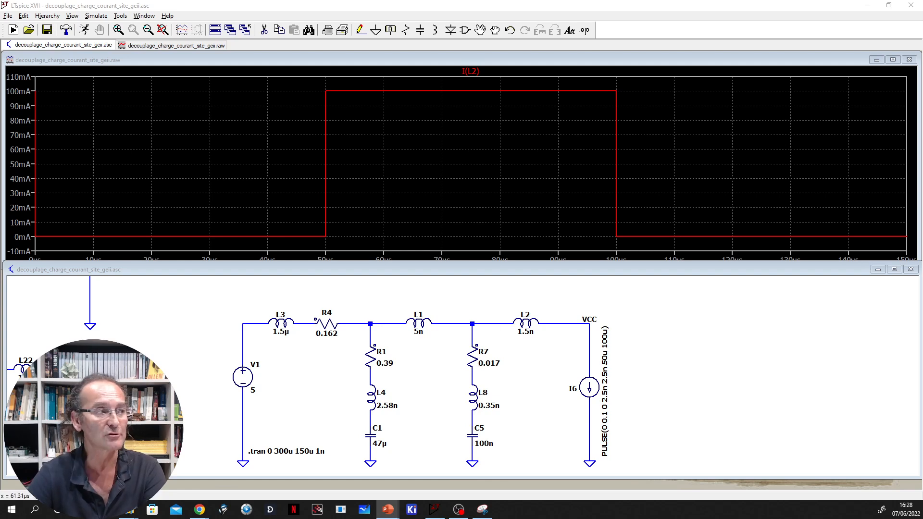
- Zoom the waveform plot in on the rising edge of the L2 current at 50 µs until its ramp is resolved
click(321, 76)
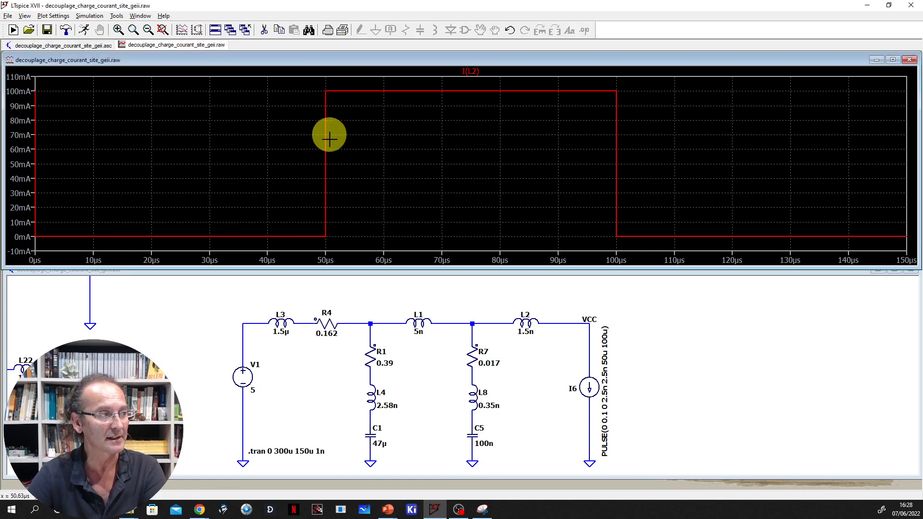
drag(321, 79, 332, 249)
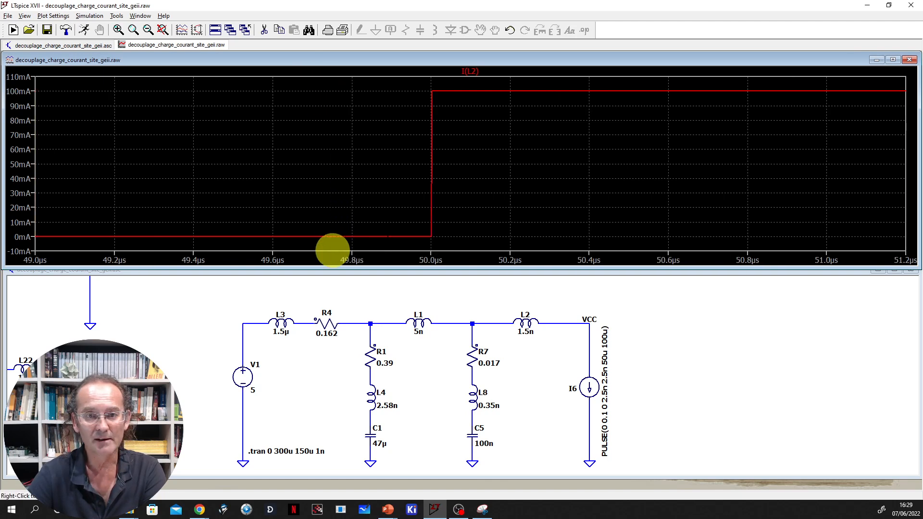
drag(426, 76, 442, 244)
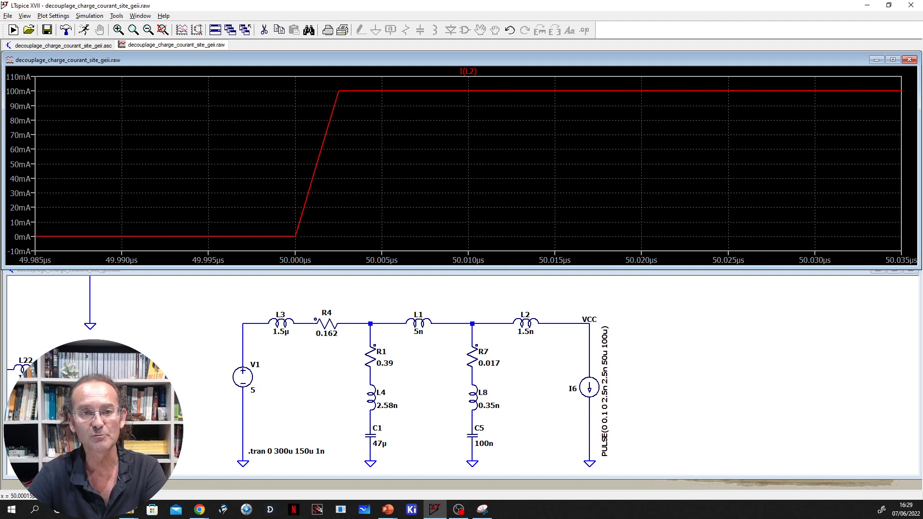
- Examine the slope of the L2 current's rising edge, from the start of the ramp to its upper plateau
click(295, 233)
click(348, 96)
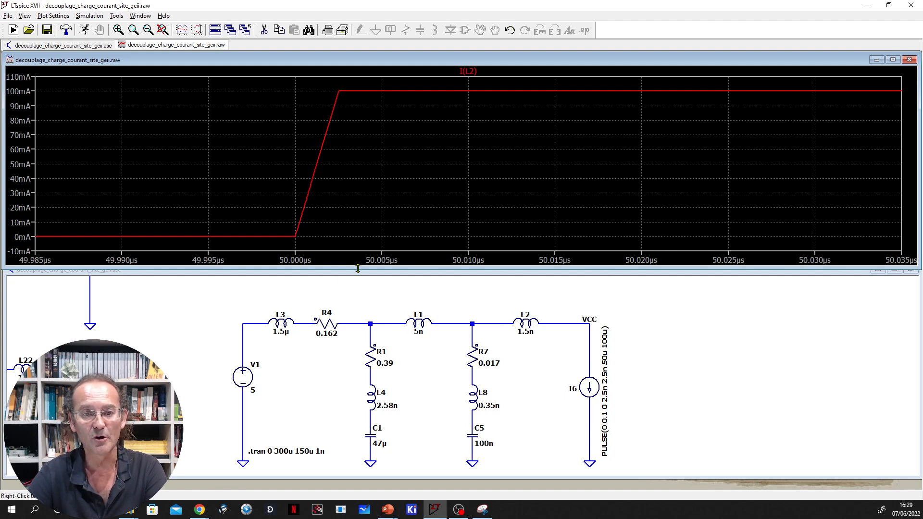
click(270, 299)
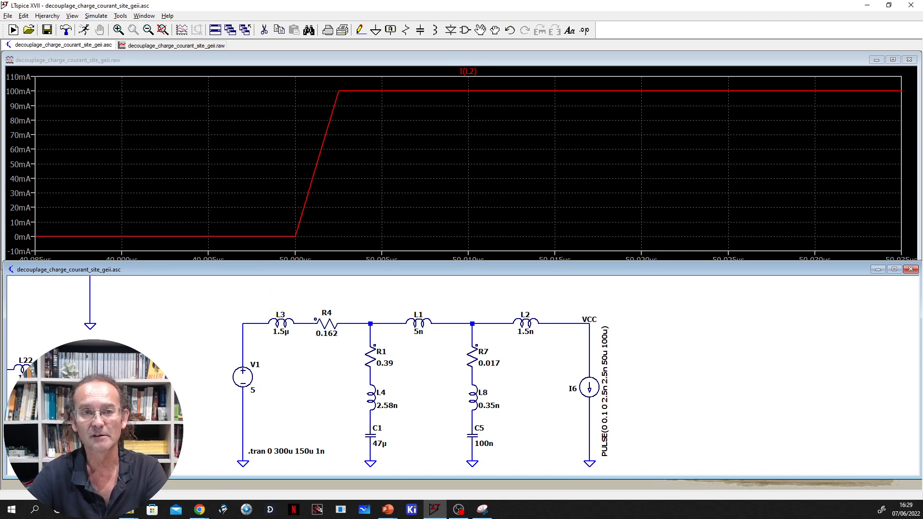
click(312, 163)
click(327, 119)
click(313, 193)
click(300, 221)
click(323, 147)
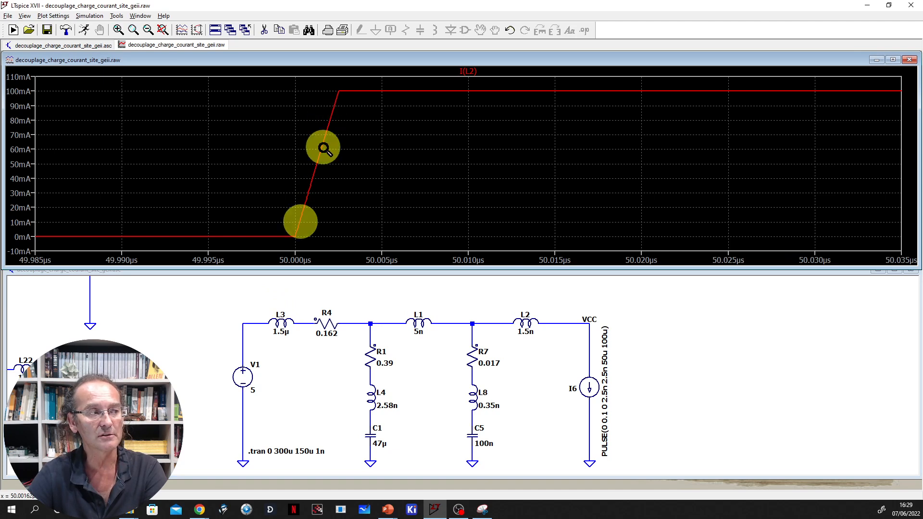
click(330, 125)
click(309, 151)
click(309, 194)
click(307, 207)
click(322, 143)
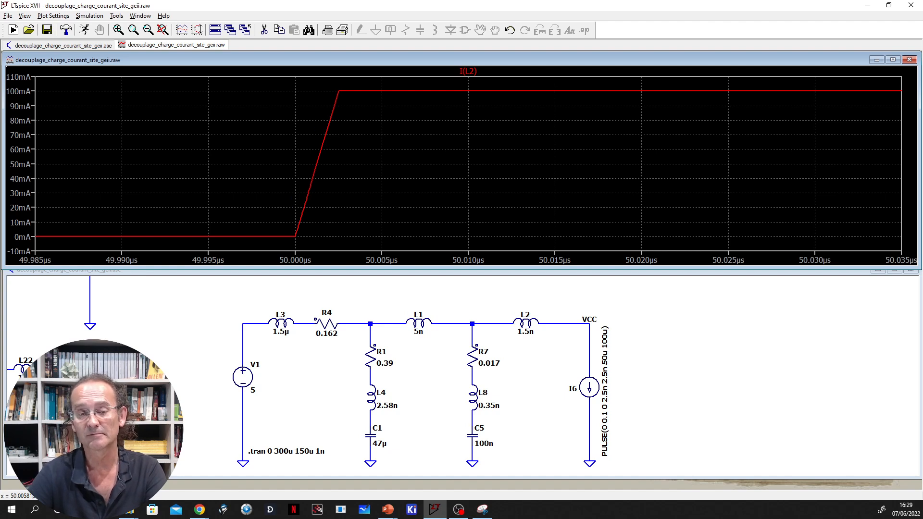
- Plot the VCC node voltage alongside the L2 current and inspect its dip during the current ramp
click(279, 305)
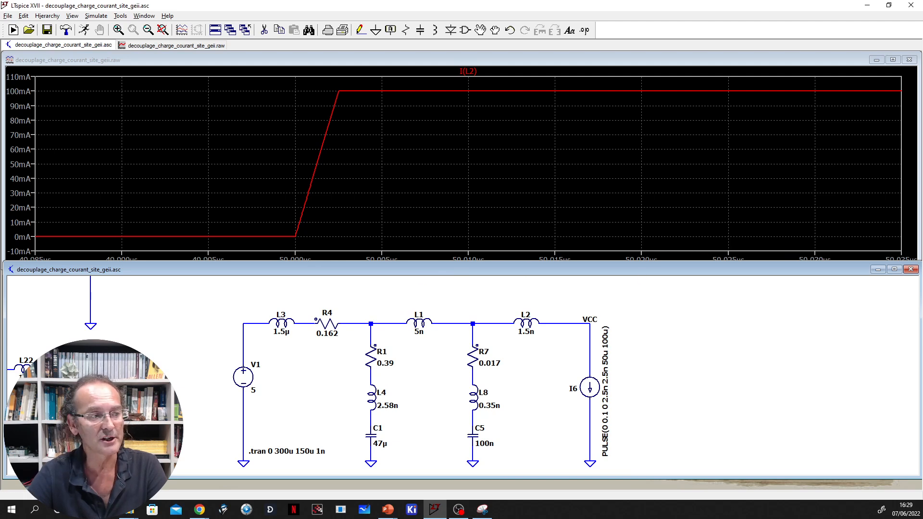
click(594, 319)
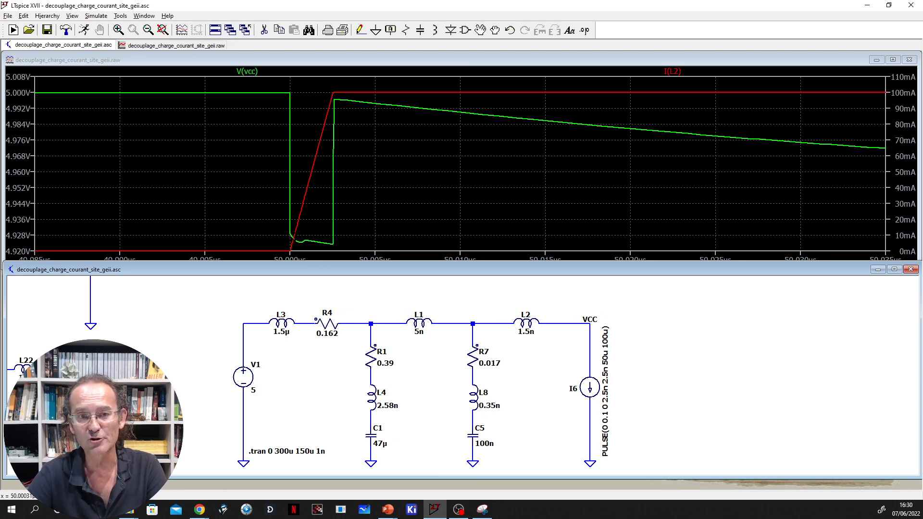
click(287, 232)
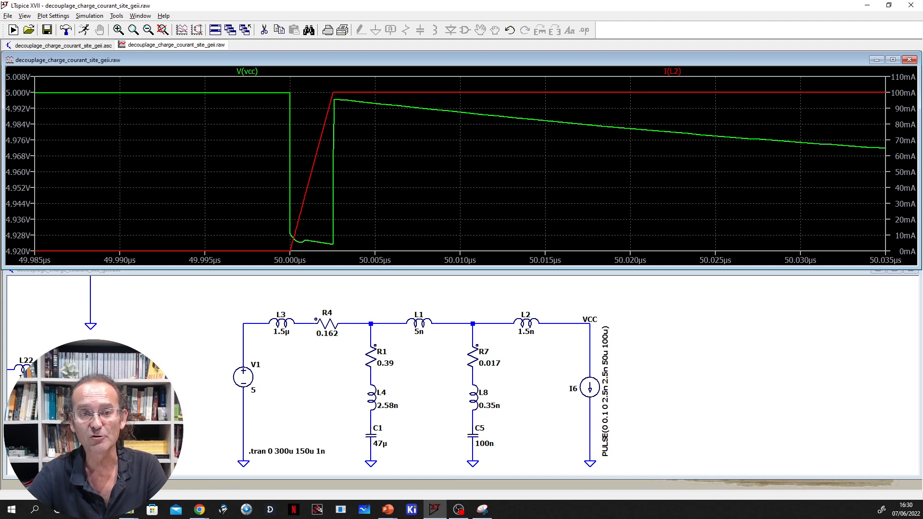
click(273, 297)
click(303, 238)
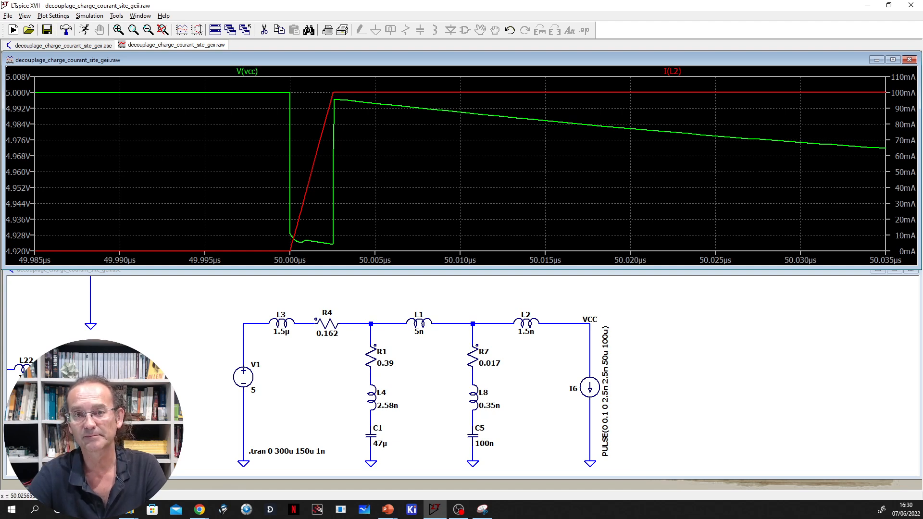
- Fit the waveform plot to the full simulated time range and display only the VCC node voltage
key(alt+Tab)
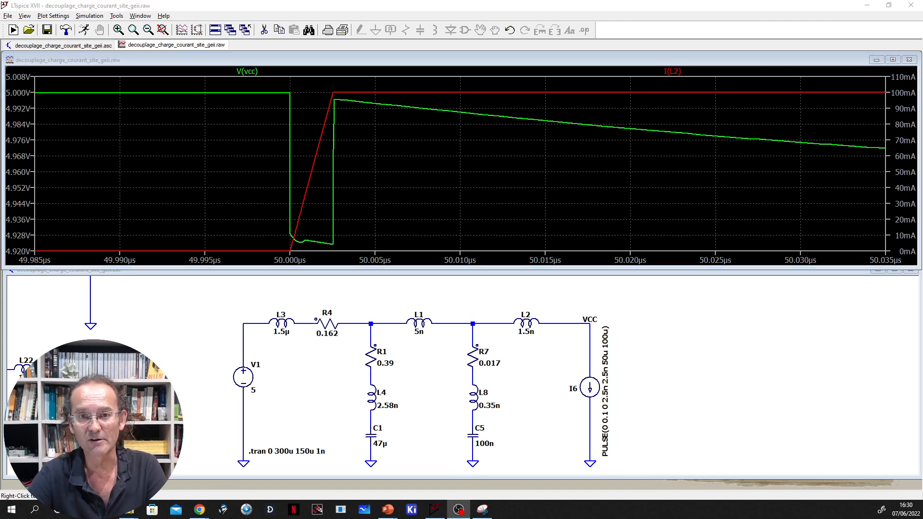
right_click(630, 173)
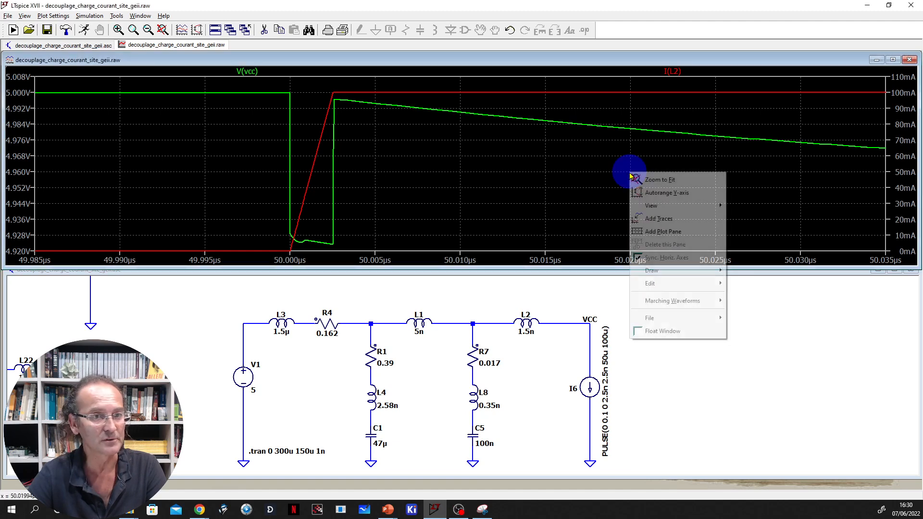
click(656, 180)
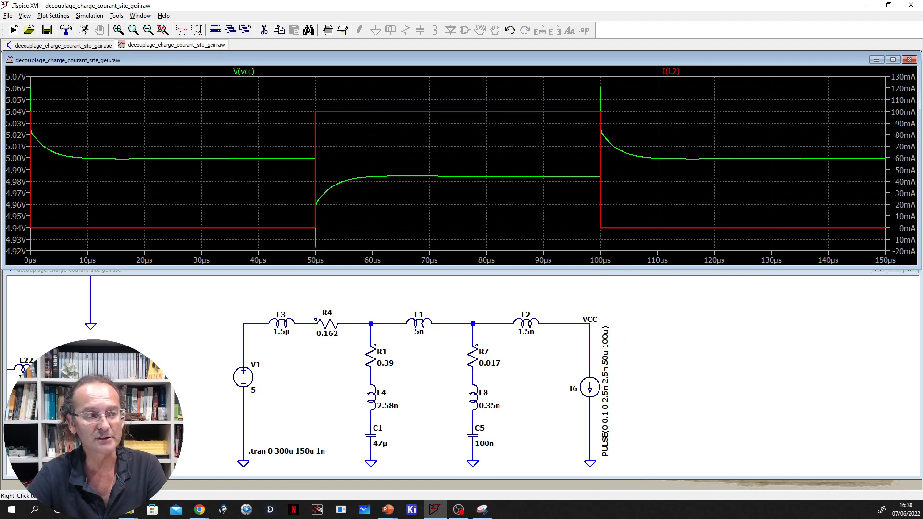
click(589, 324)
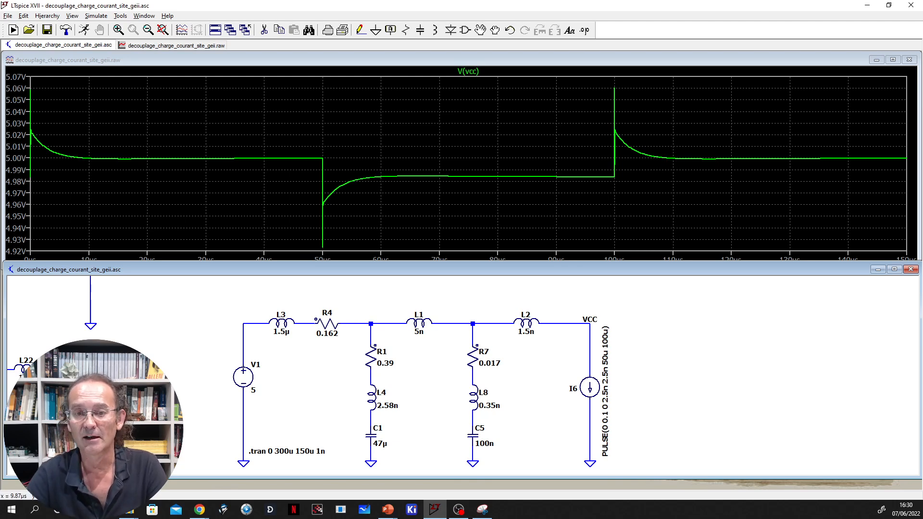
- Set the value of inductor L2 to 15.45n and rerun the transient simulation
right_click(524, 335)
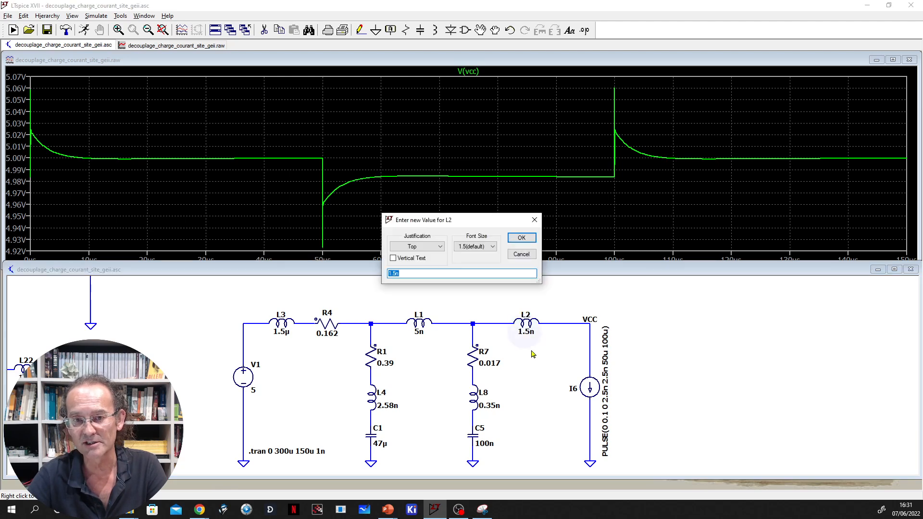
click(391, 273)
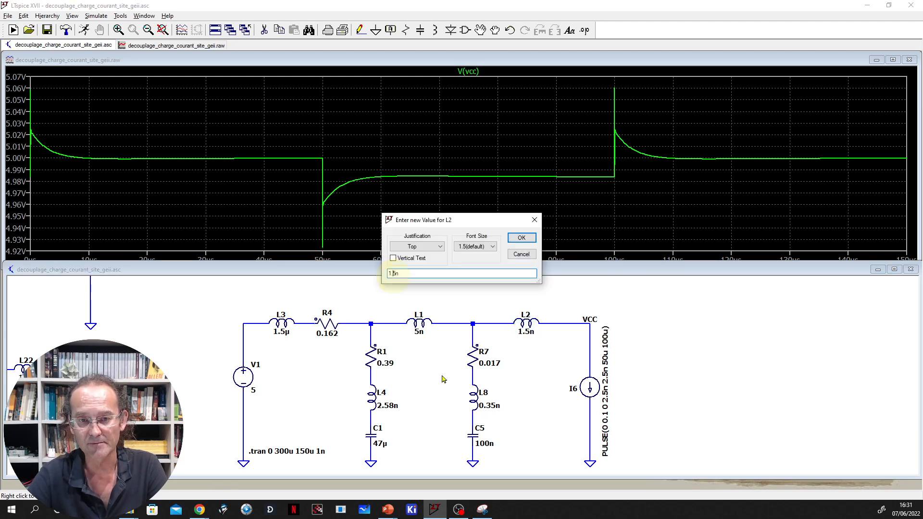
key(BackSpace)
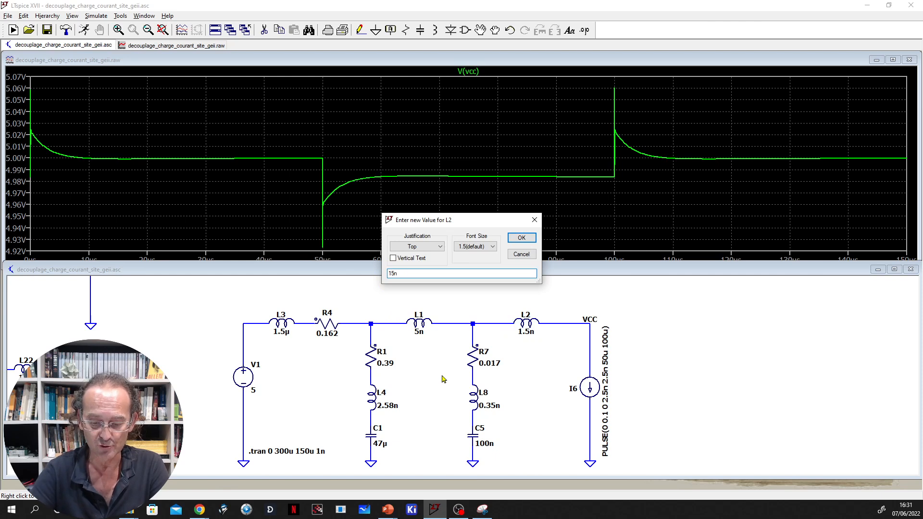
text(5.4)
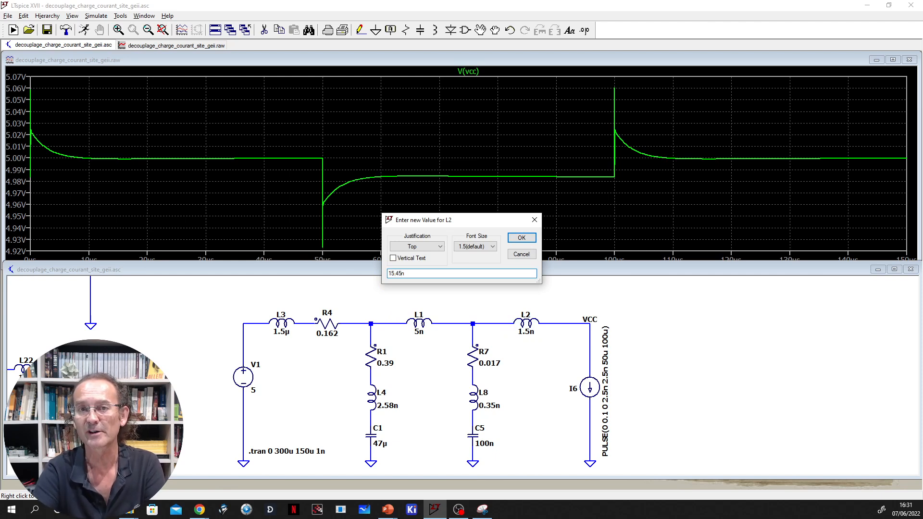
click(521, 238)
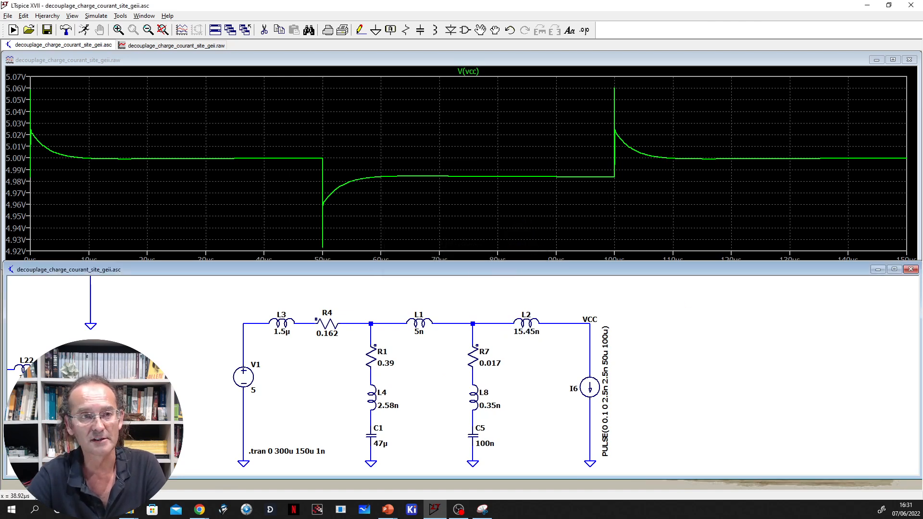
click(86, 31)
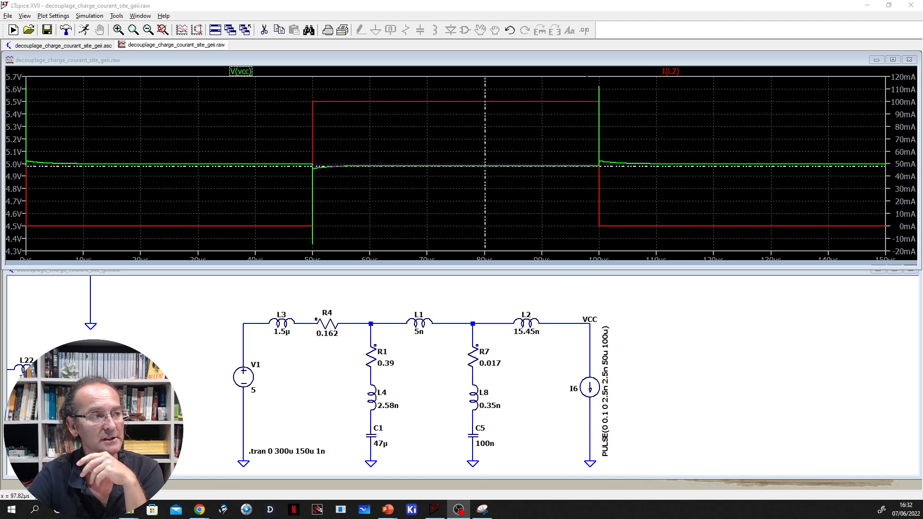
- Zoom in on the VCC voltage spike at 100 µs and inspect its peak
drag(596, 83, 608, 188)
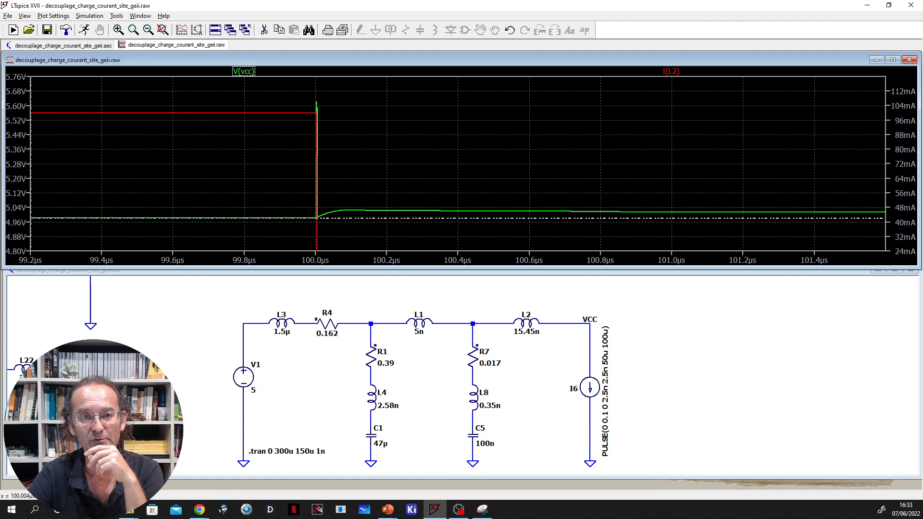
click(316, 99)
click(317, 99)
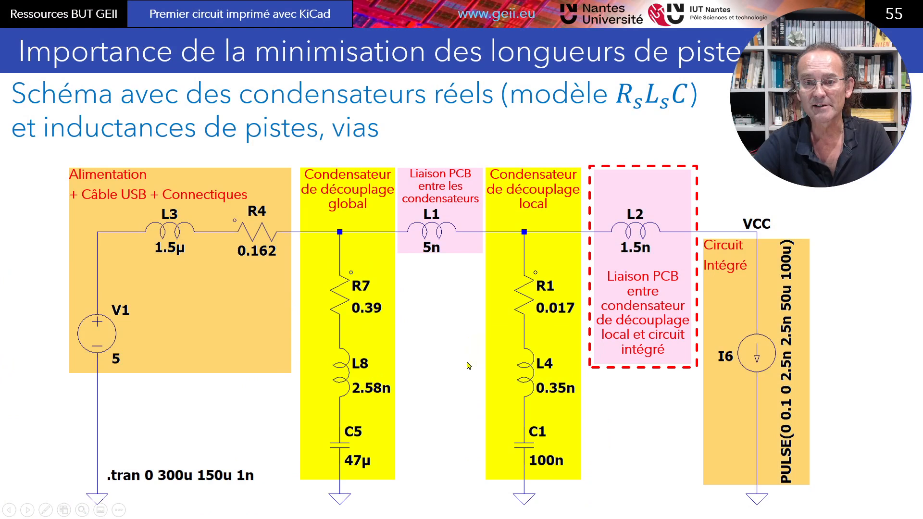
click(469, 366)
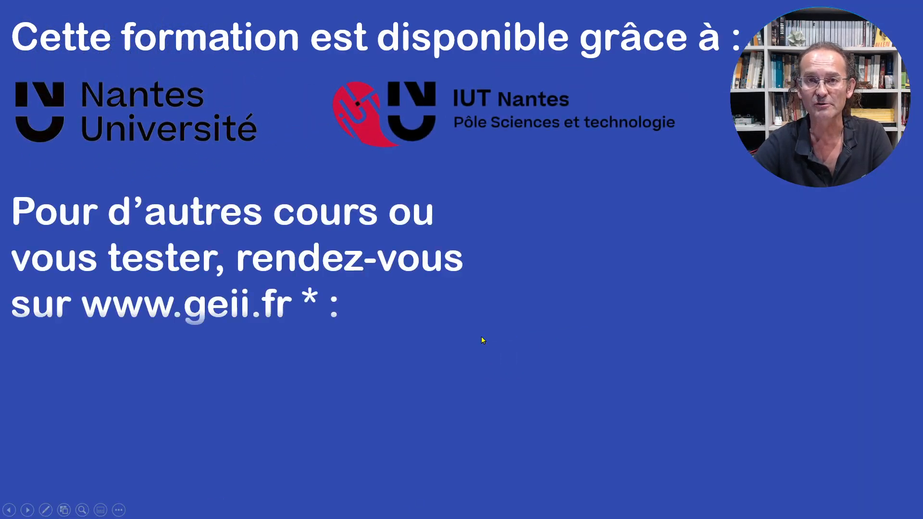